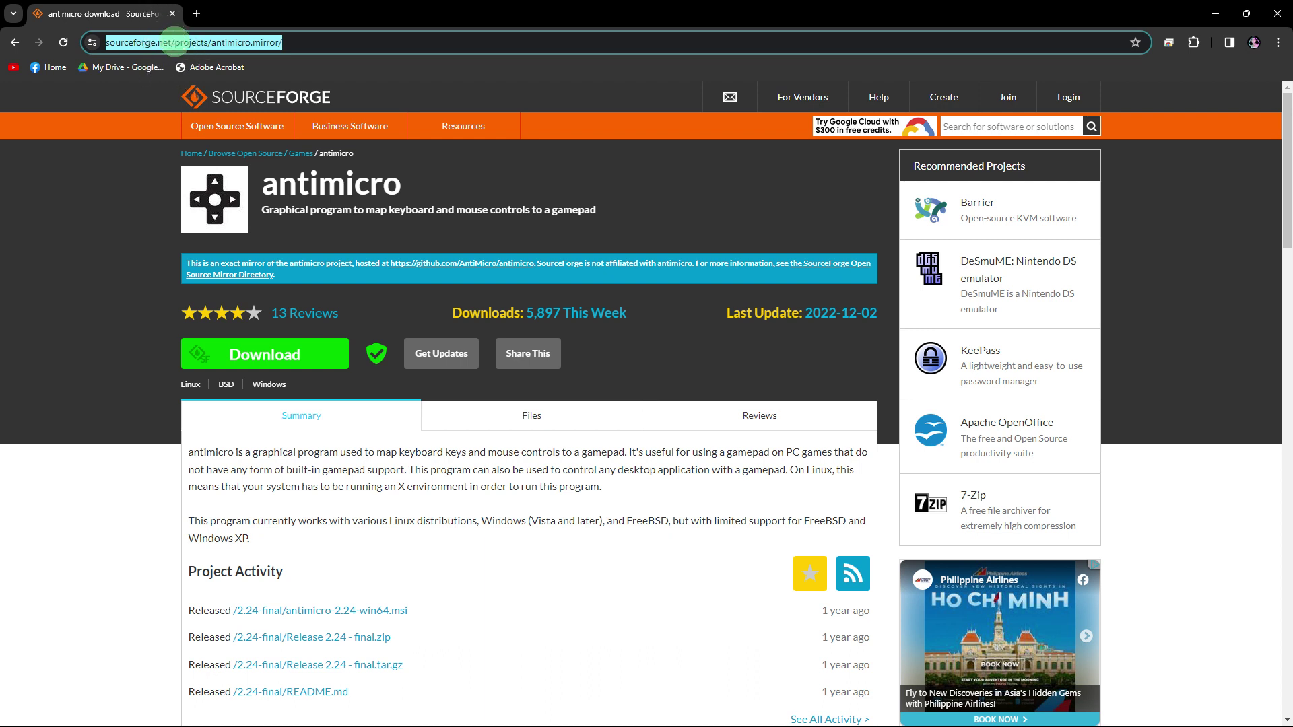
Step: Start downloading the latest antimicro release from its sourceforge.net/projects/antimicro.mirror/ page
left_click(265, 358)
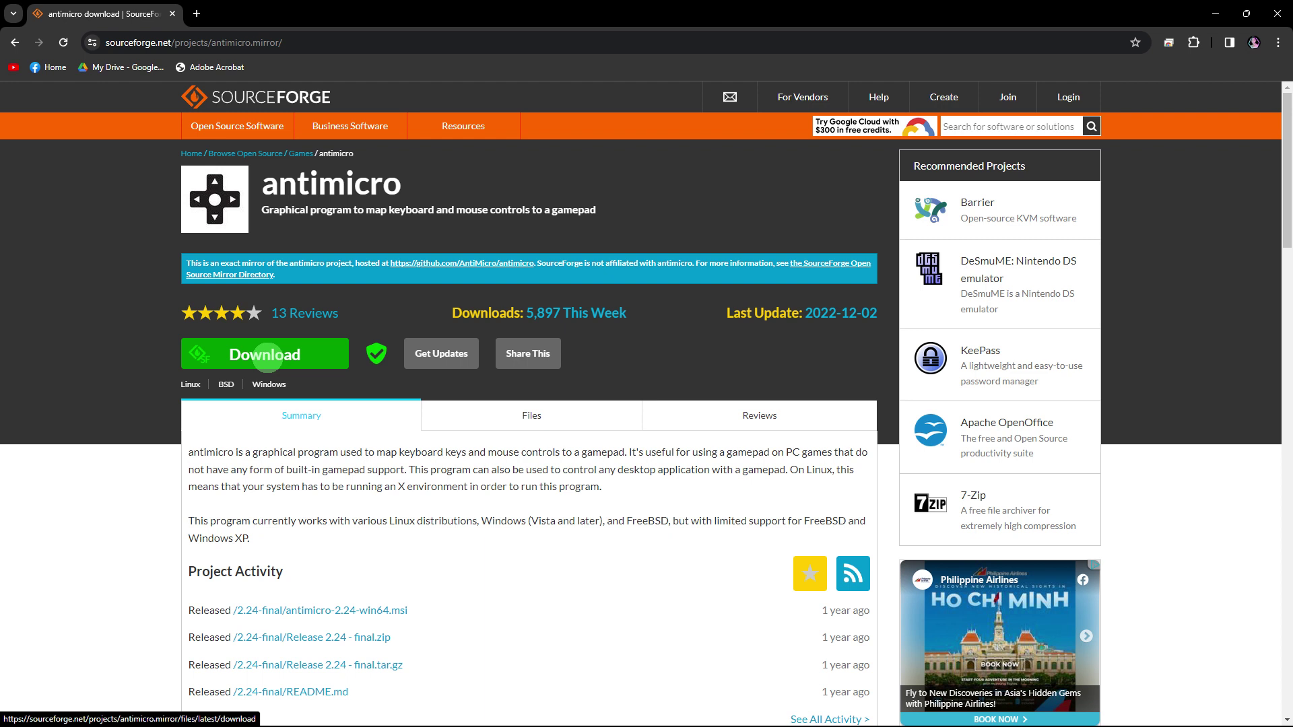